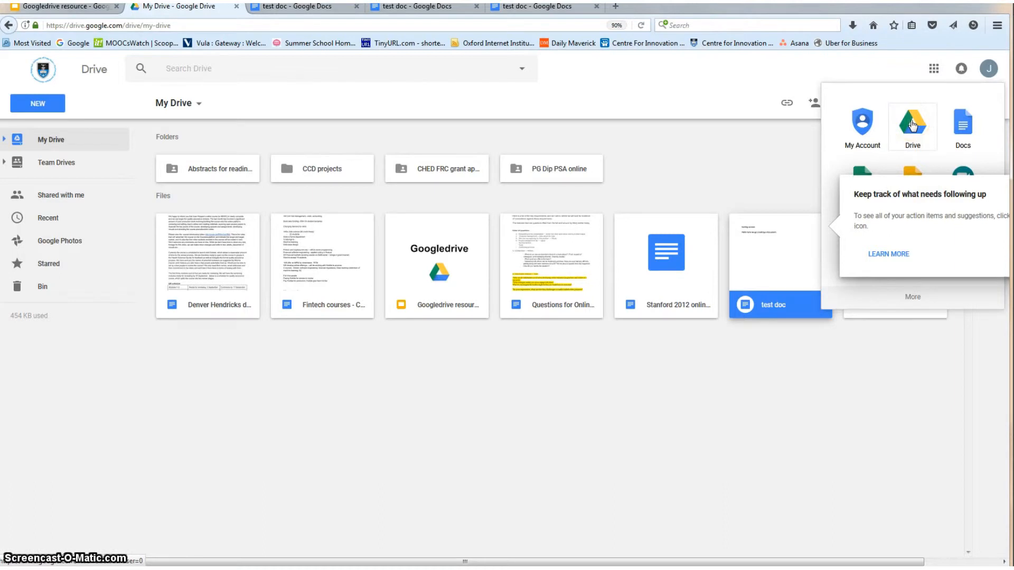
Close the apps list, look through Shared with me and Recent, and return to My Drive
left_click(912, 125)
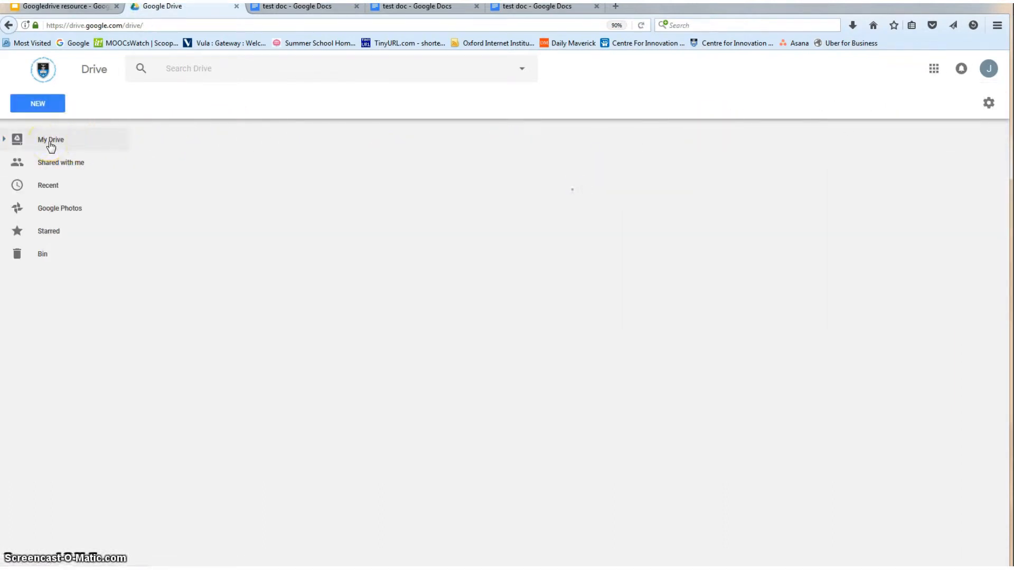
left_click(51, 142)
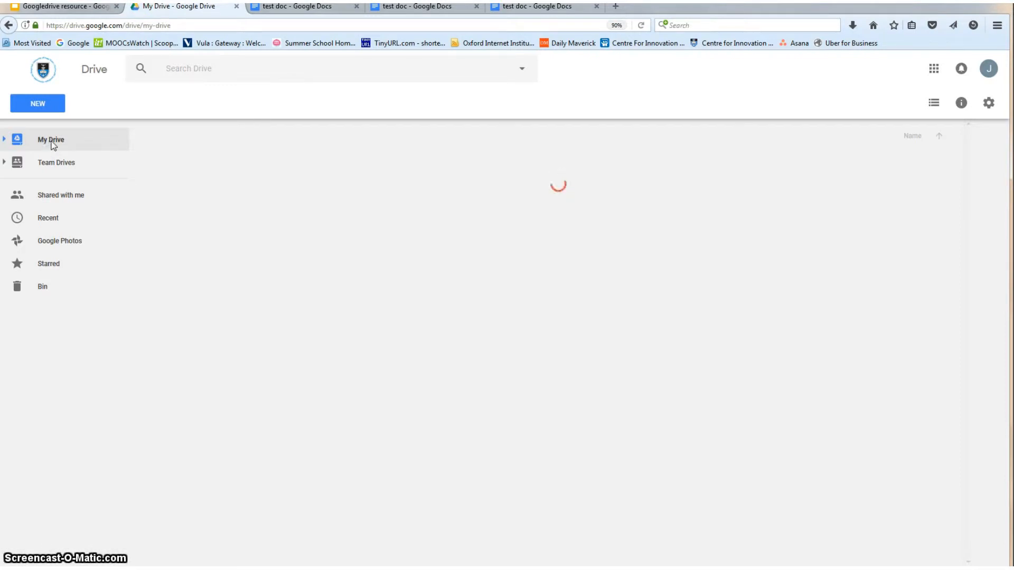
left_click(56, 143)
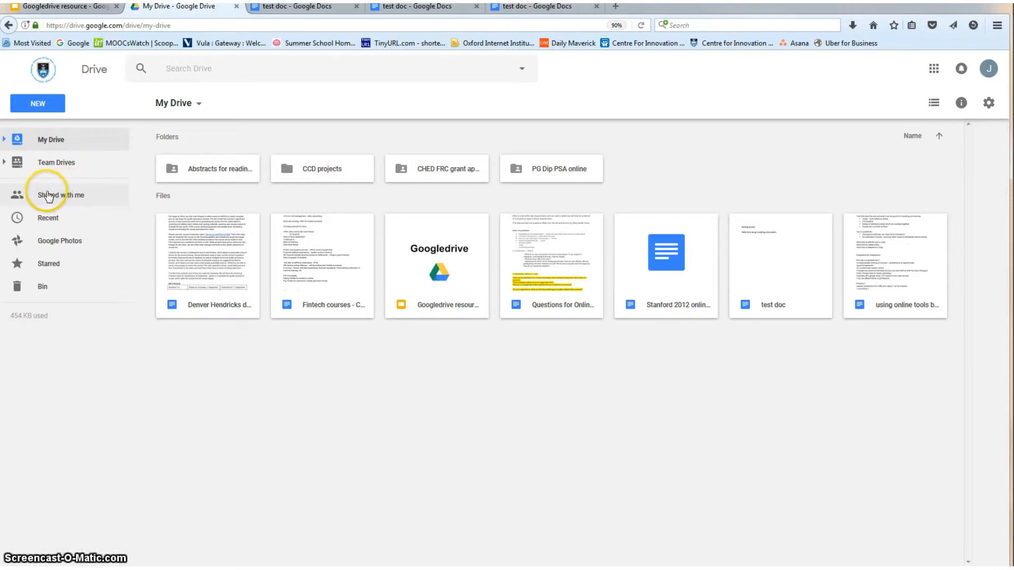
left_click(32, 198)
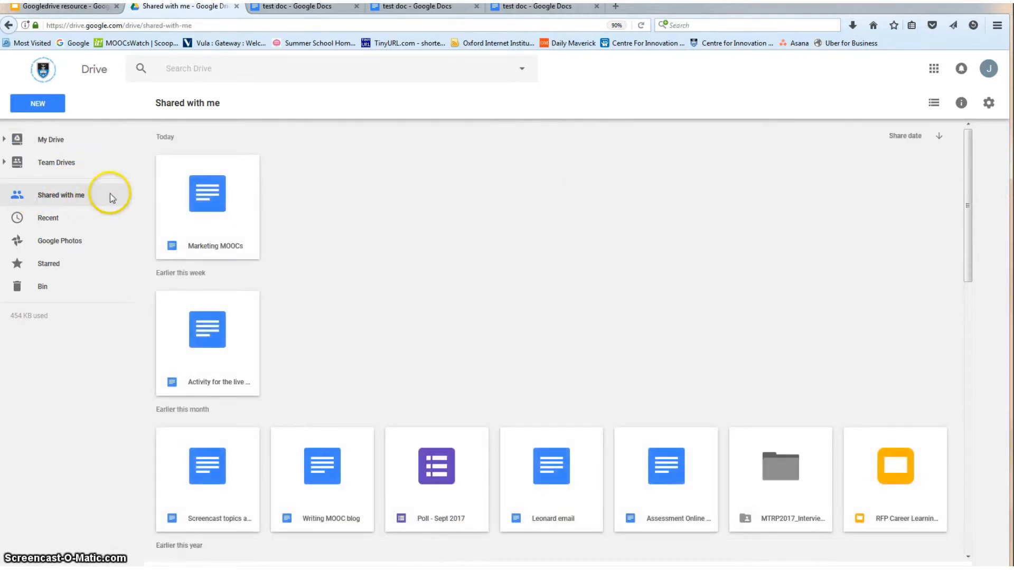
left_click(45, 219)
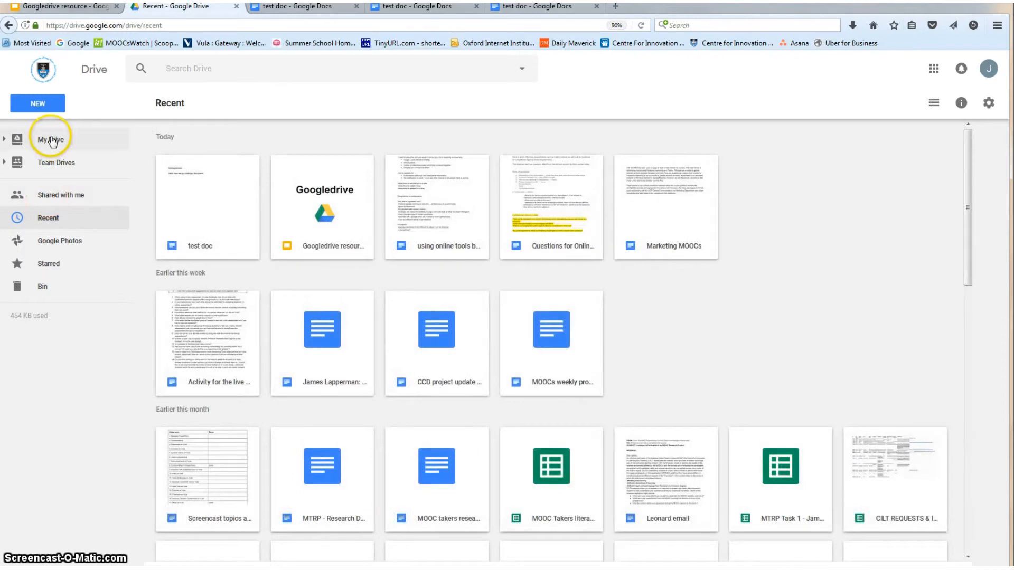
left_click(51, 140)
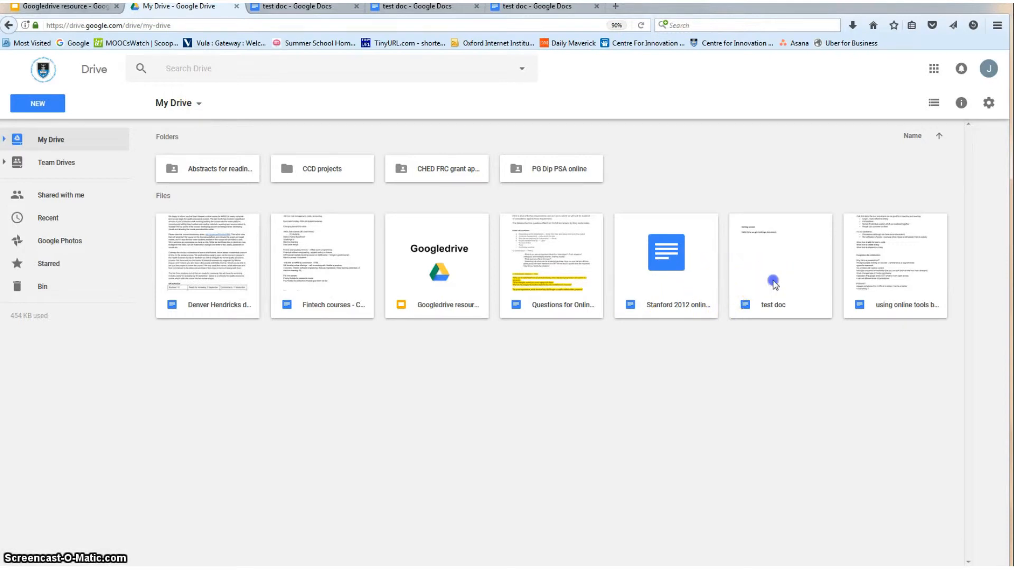
Open 'test doc' and add 'I can type directly this saved here.' on a new line
double_click(771, 281)
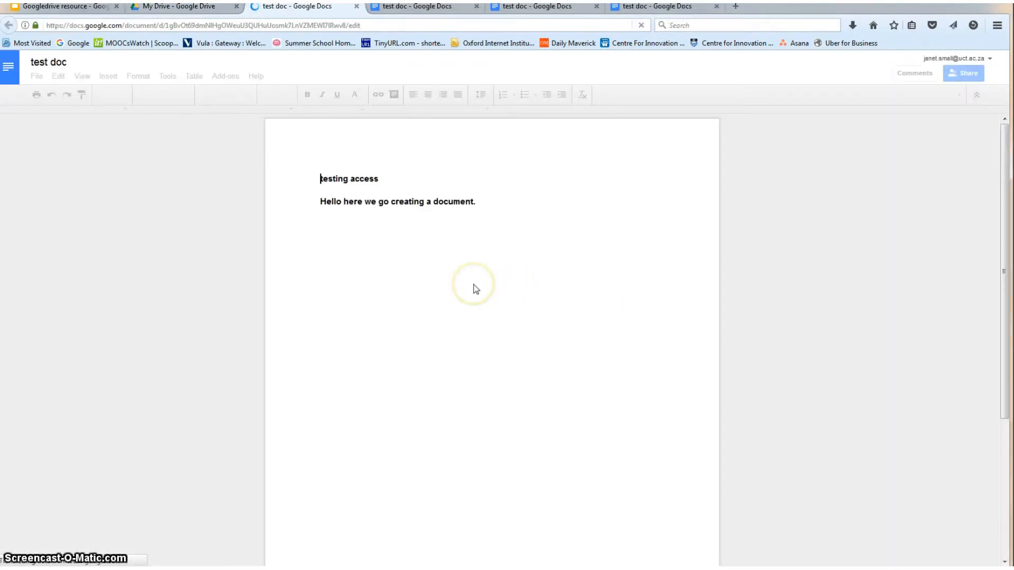
left_click(485, 204)
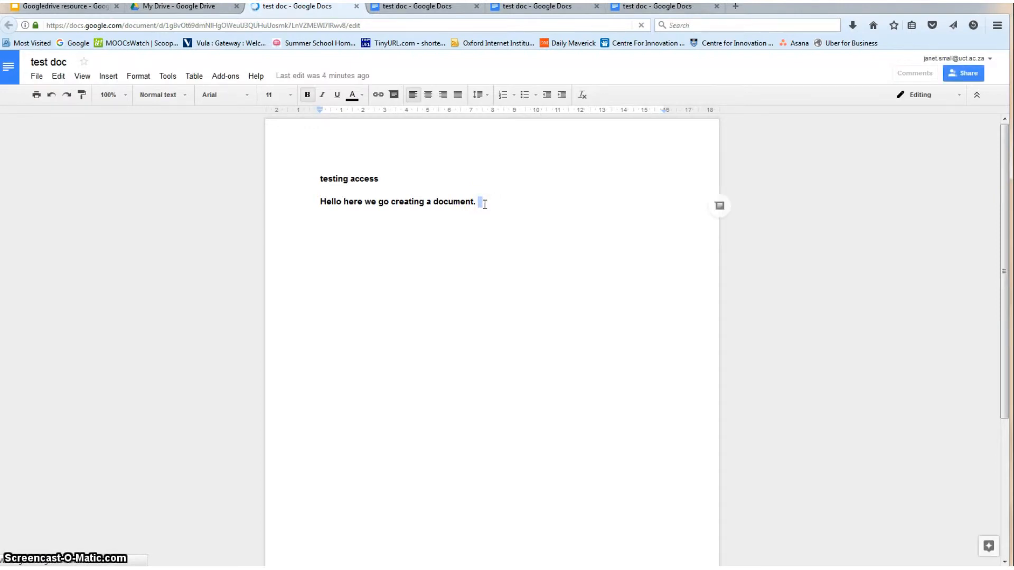
key("Return")
key("Return")
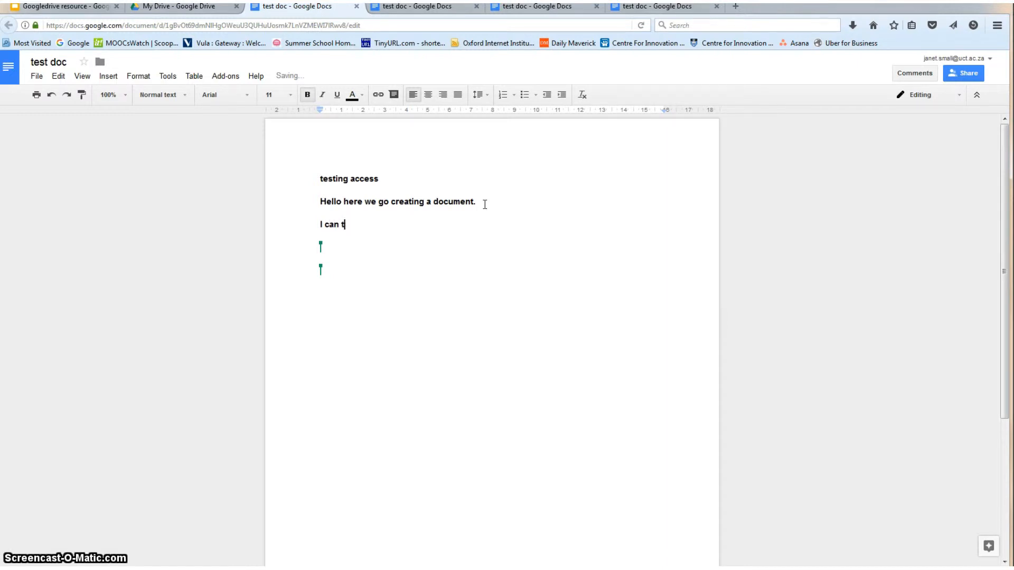
type("I can type directly this saved here.")
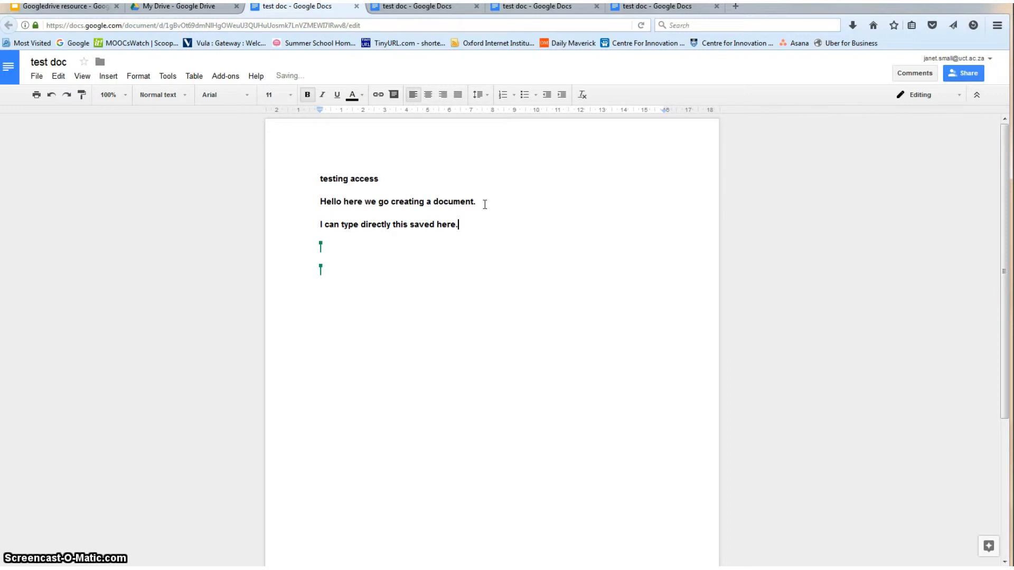
left_click(443, 290)
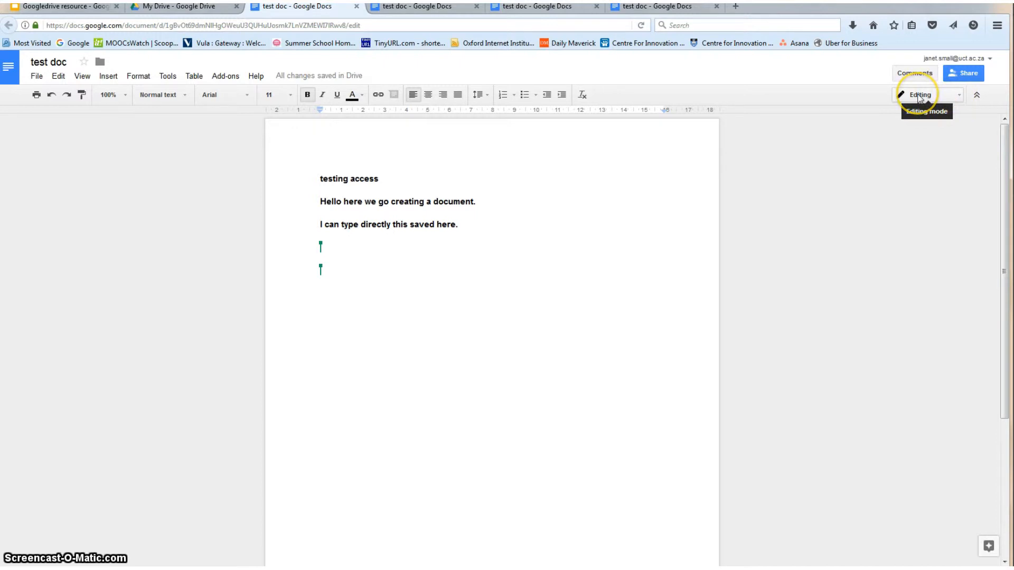
In Suggesting mode, mark the 'I can type directly…' sentence for deletion and propose 'Please alter this sentence.'
left_click(957, 96)
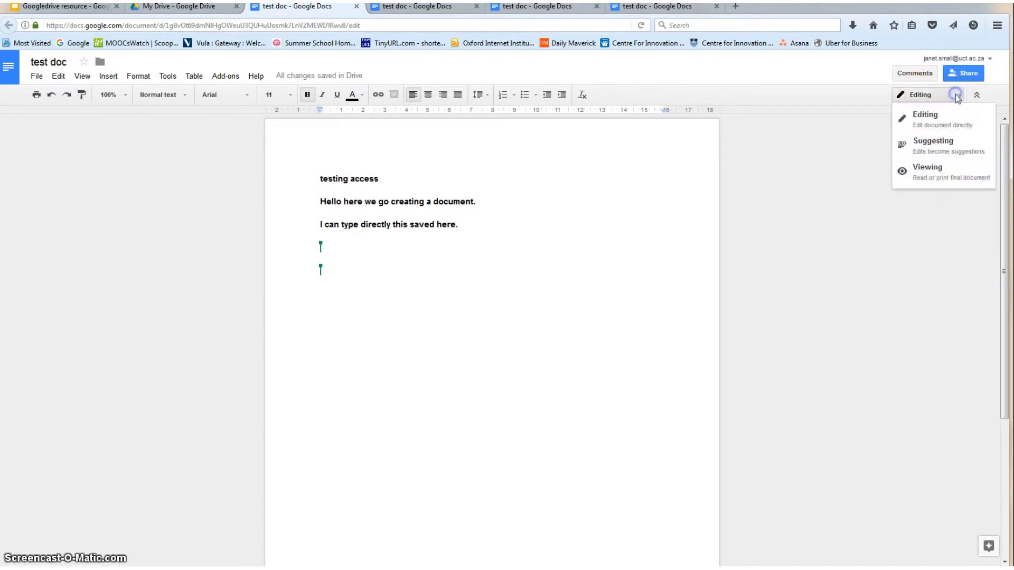
left_click(950, 142)
left_click_drag(463, 224, 319, 225)
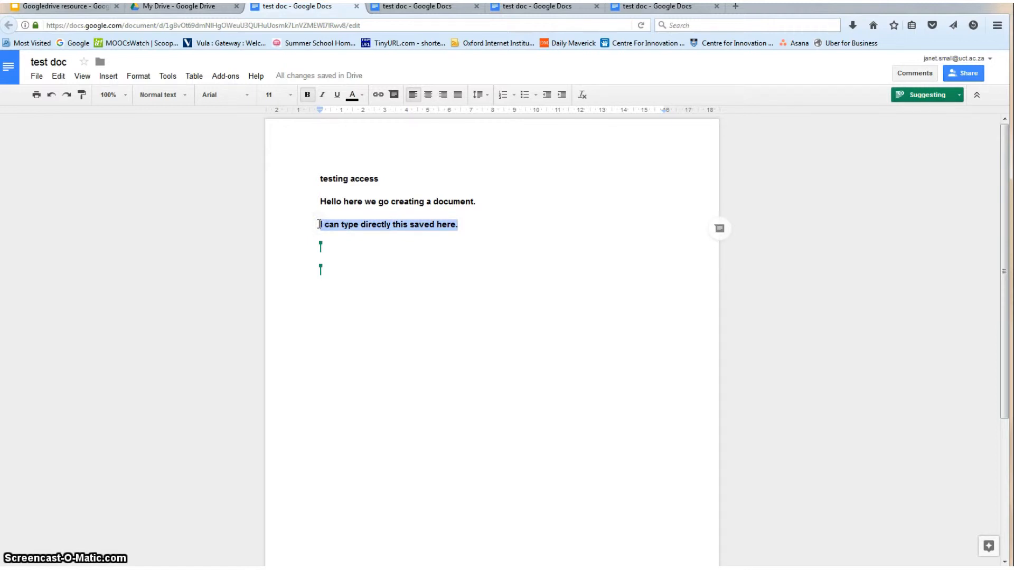
key("Delete")
left_click(319, 240)
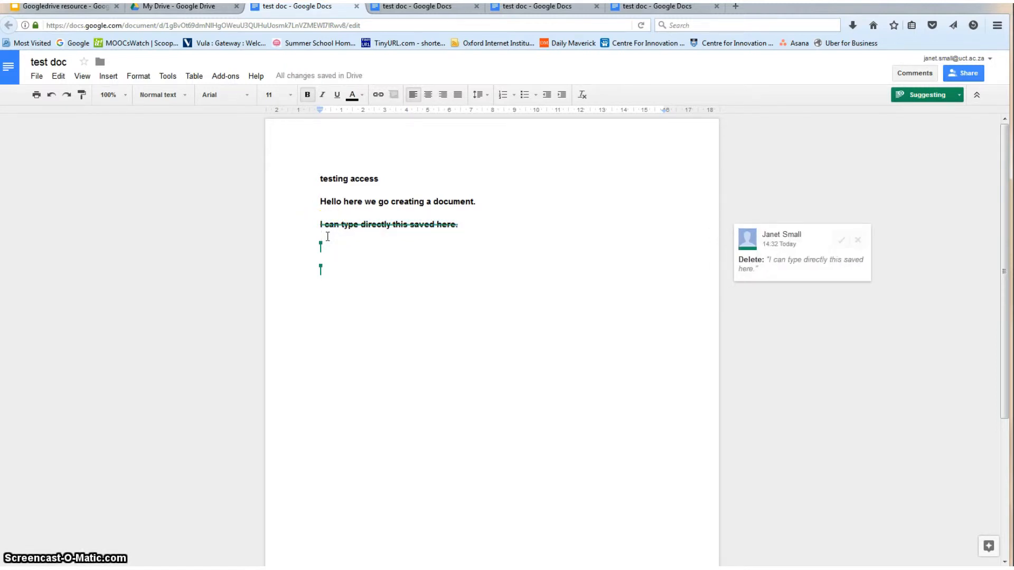
type("Please alter this sentence.")
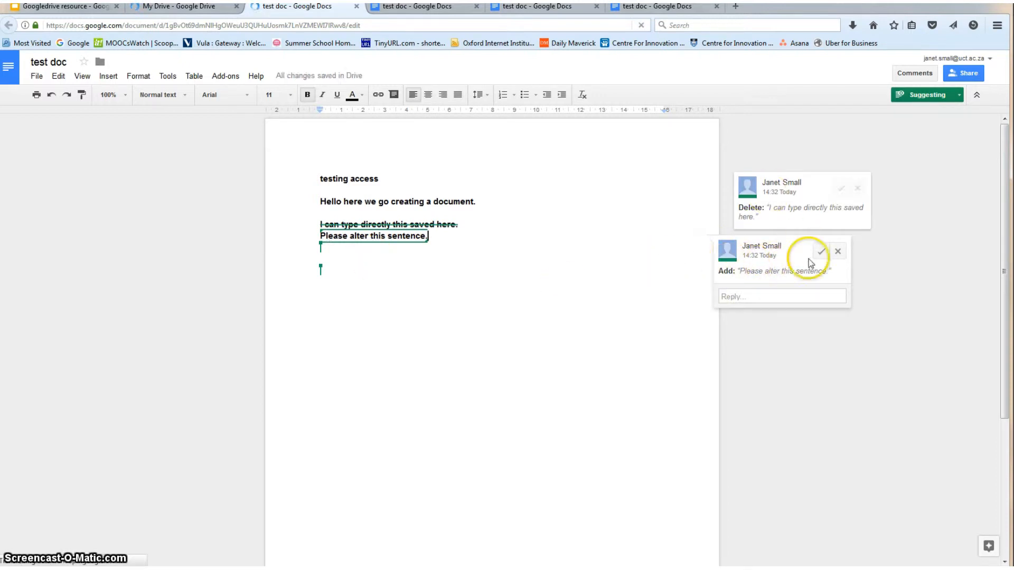
Post the reply 'I think we should keep this' on the added-sentence suggestion
left_click(758, 296)
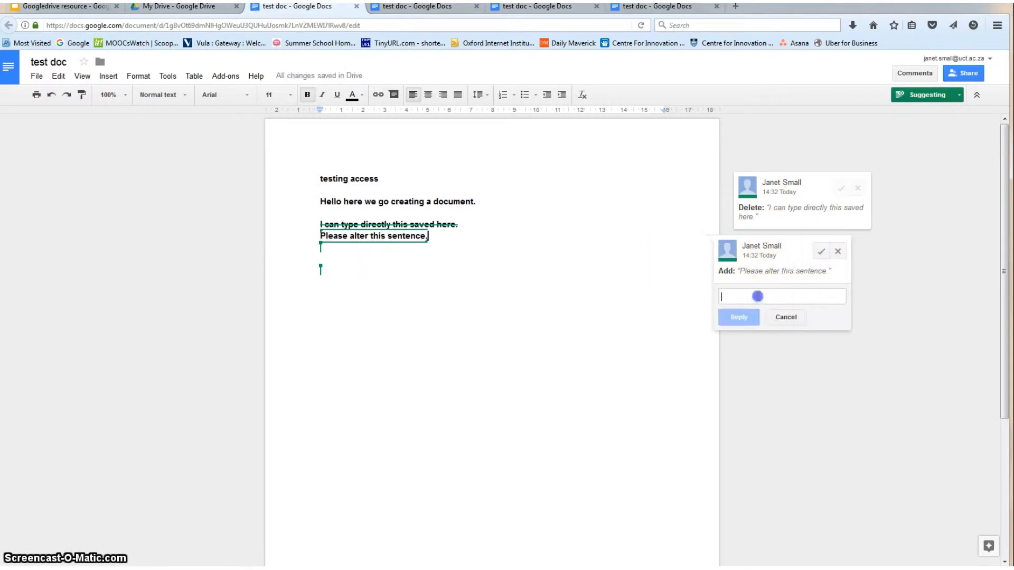
type("I think we should ke")
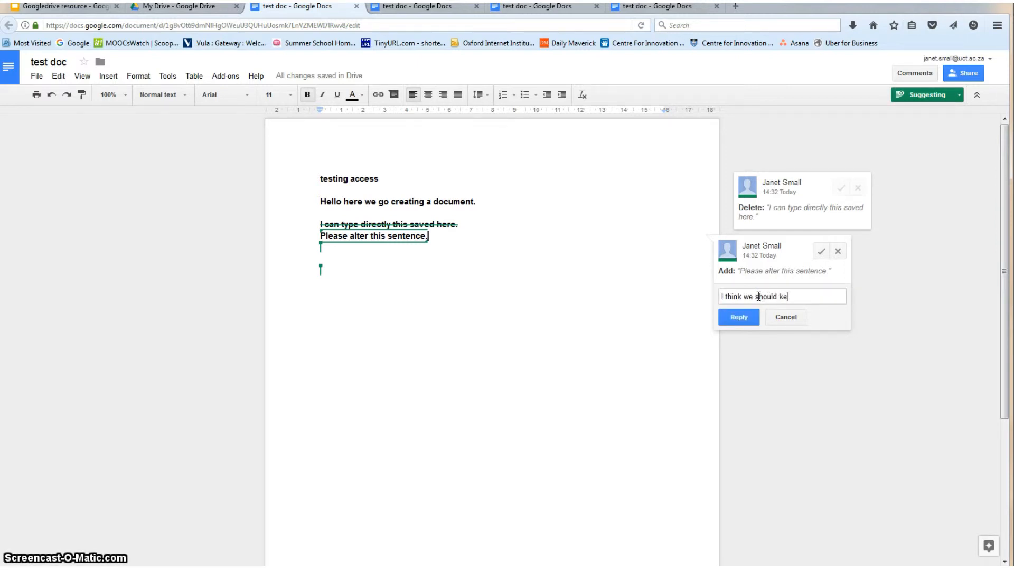
type("ep this")
left_click(739, 317)
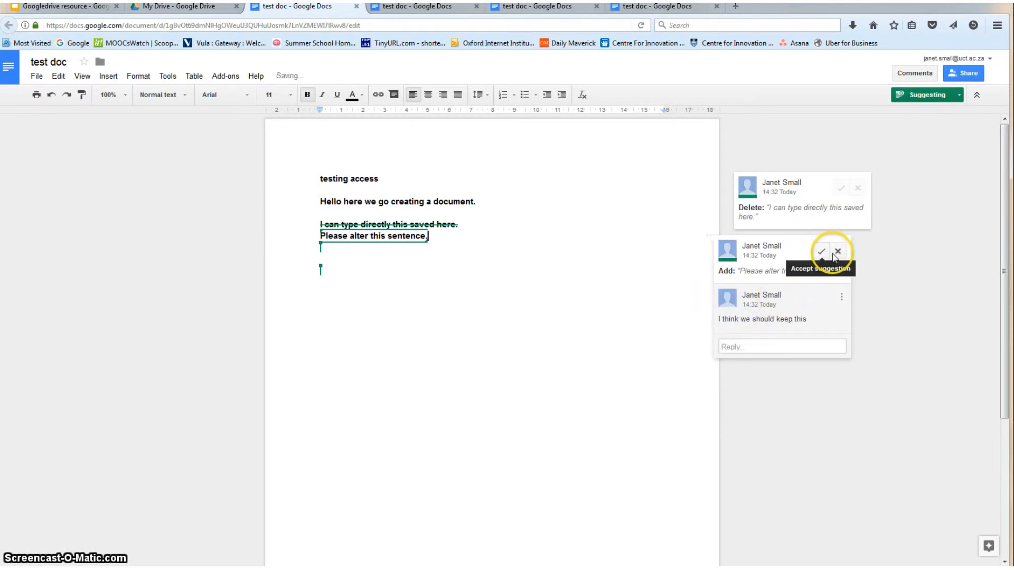
left_click(615, 324)
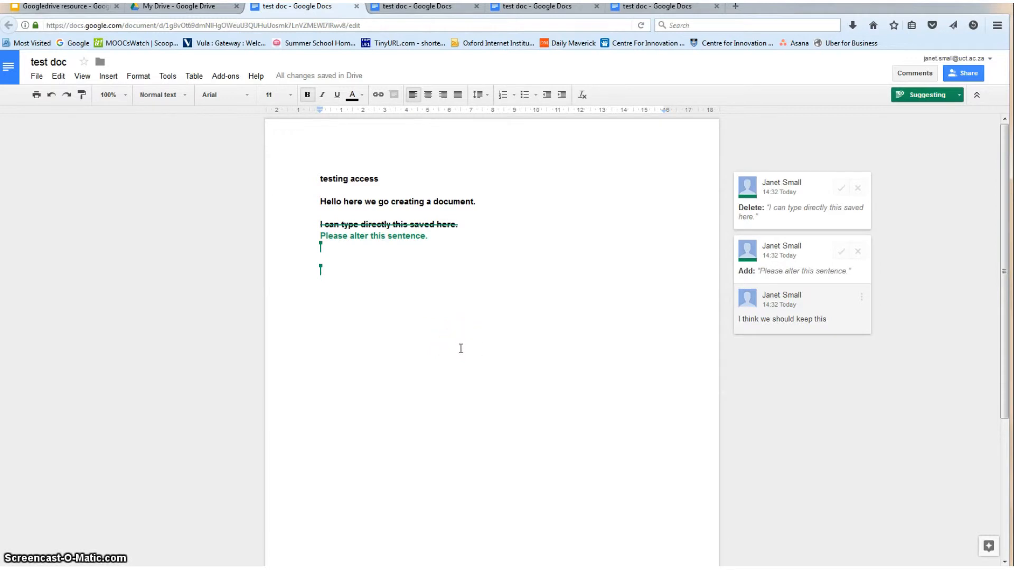
Review the document's sharing list and permission levels, closing without changes, then bring up Chrome
left_click(967, 75)
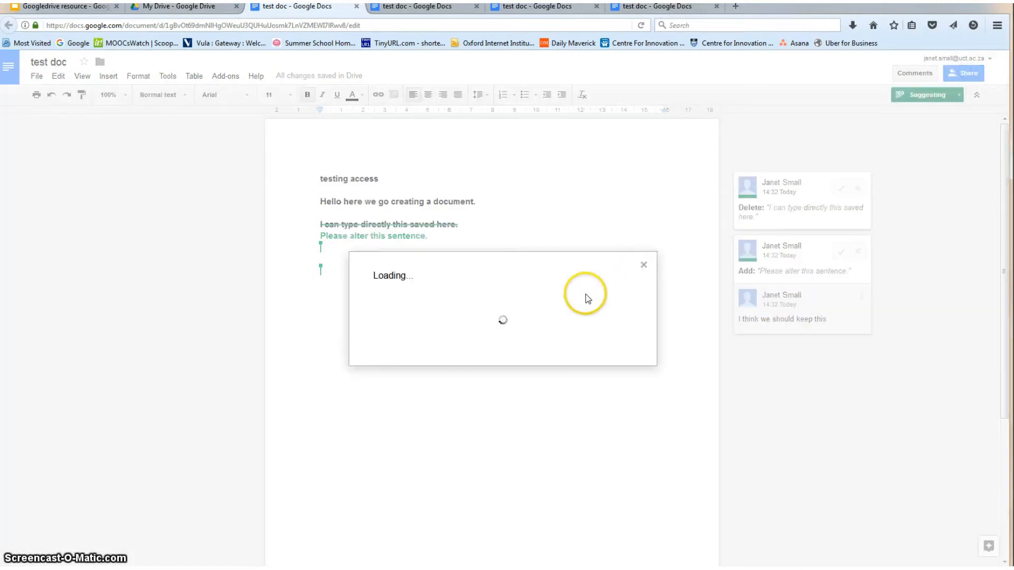
left_click(396, 296)
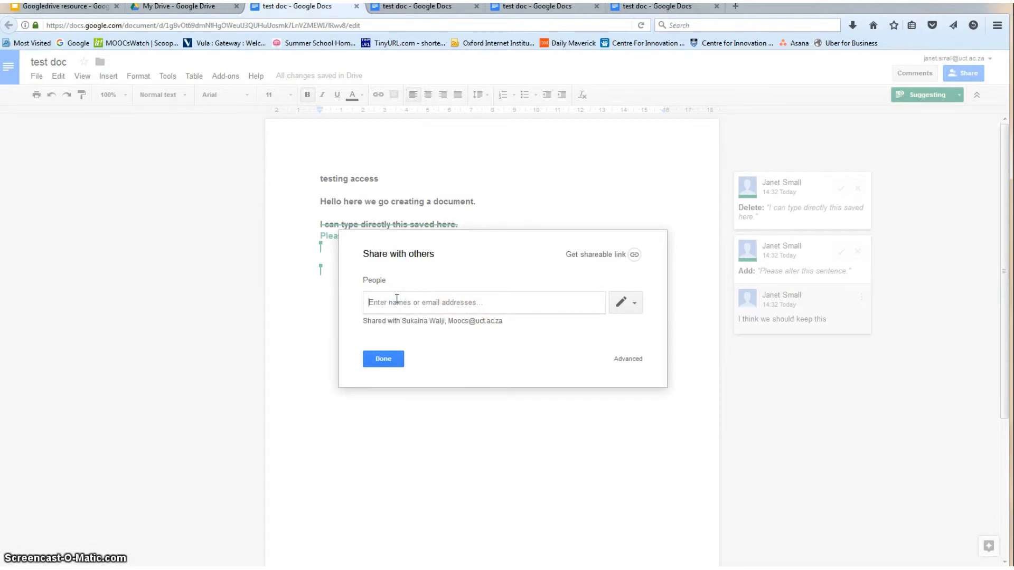
left_click(634, 303)
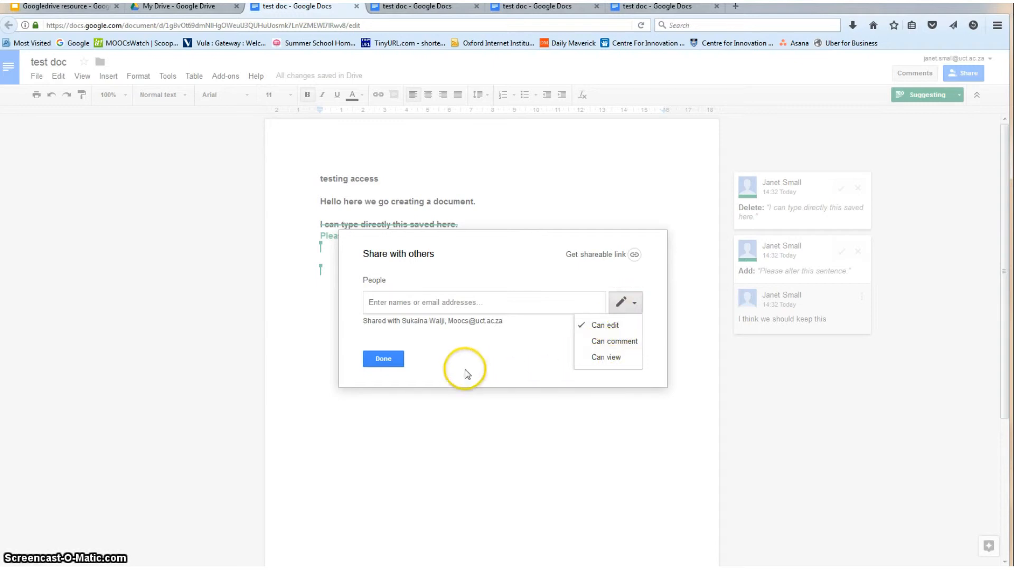
left_click(385, 363)
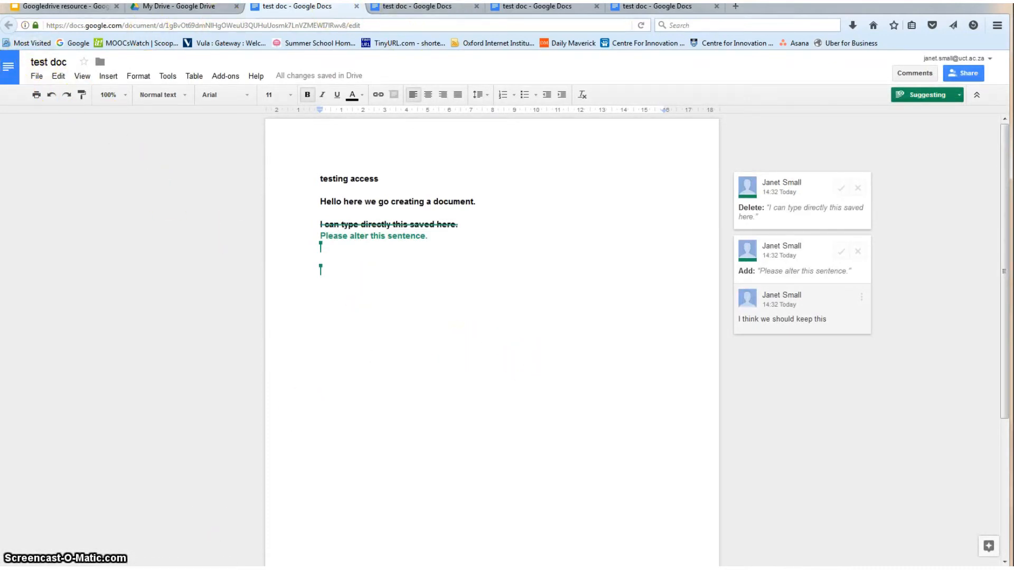
left_click(269, 568)
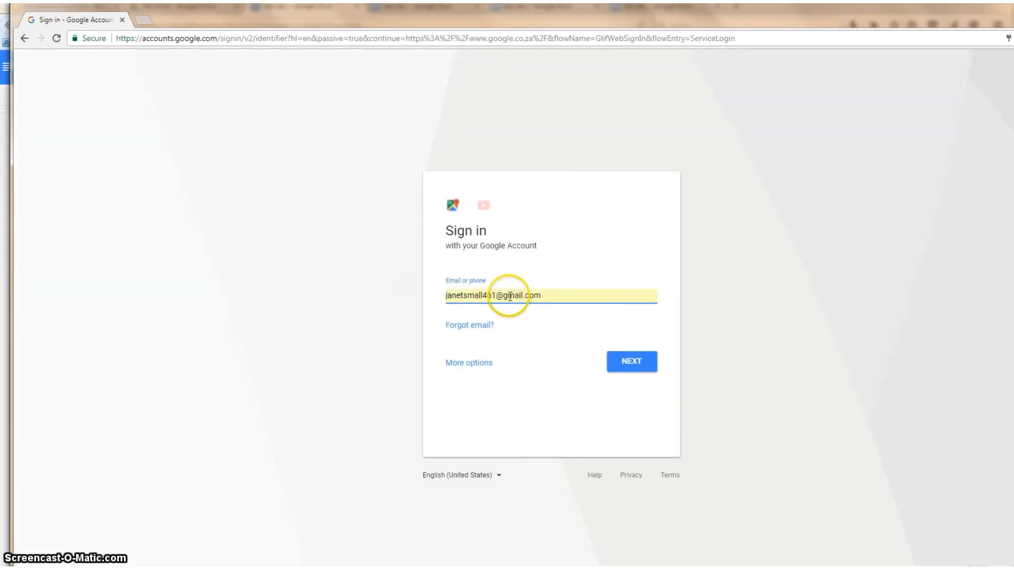
Replace the prefilled e-mail with the university account address and continue
left_click_drag(544, 296, 521, 295)
left_click_drag(438, 281, 437, 281)
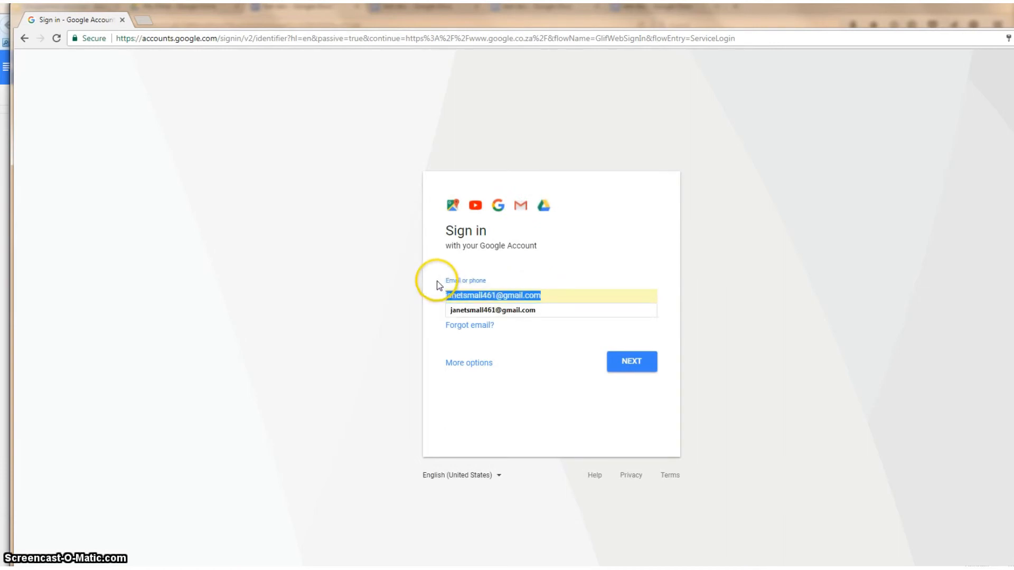
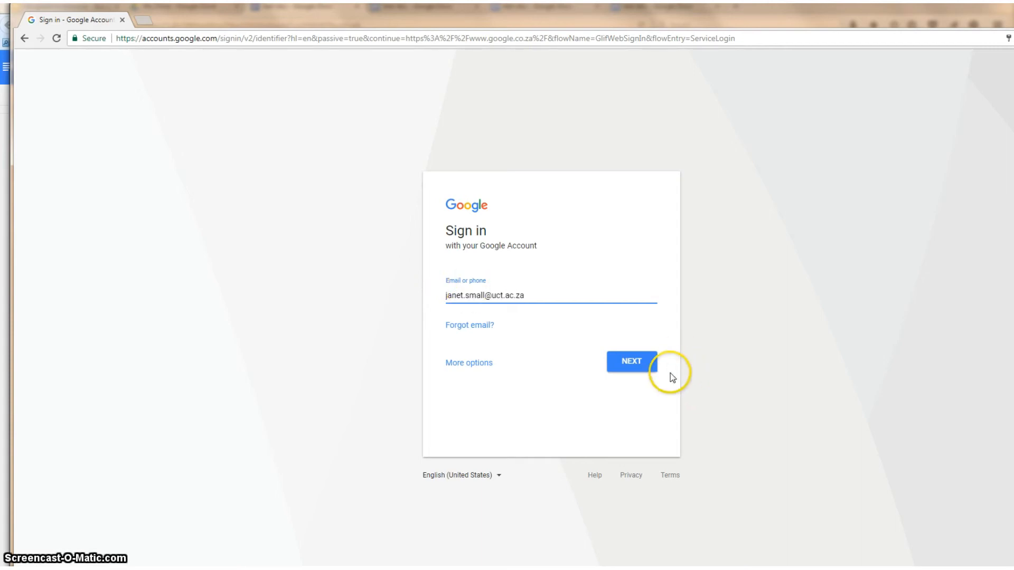
left_click(640, 363)
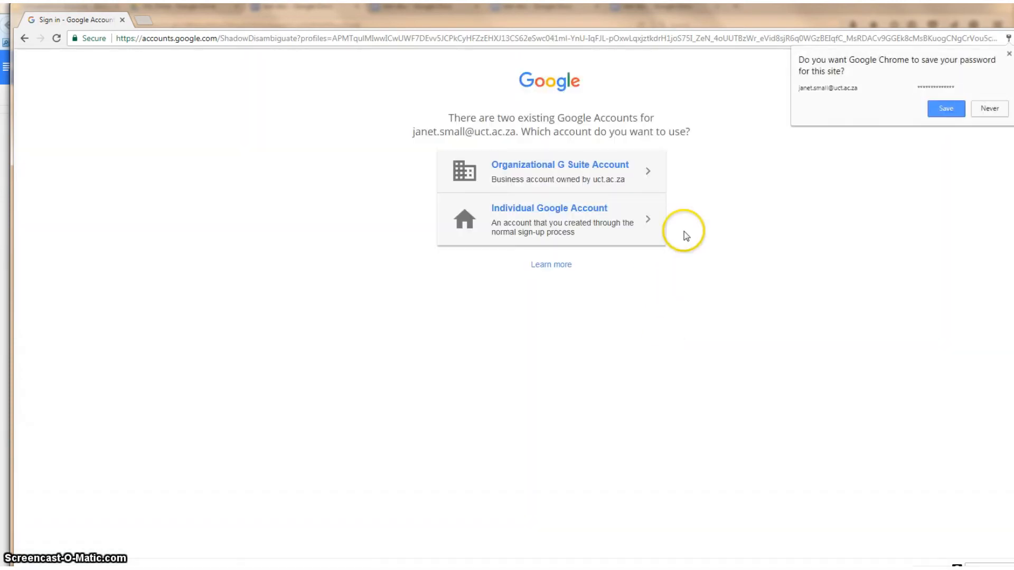
Sign in with the Organizational G Suite Account, then open Google Drive from the apps list
left_click(577, 167)
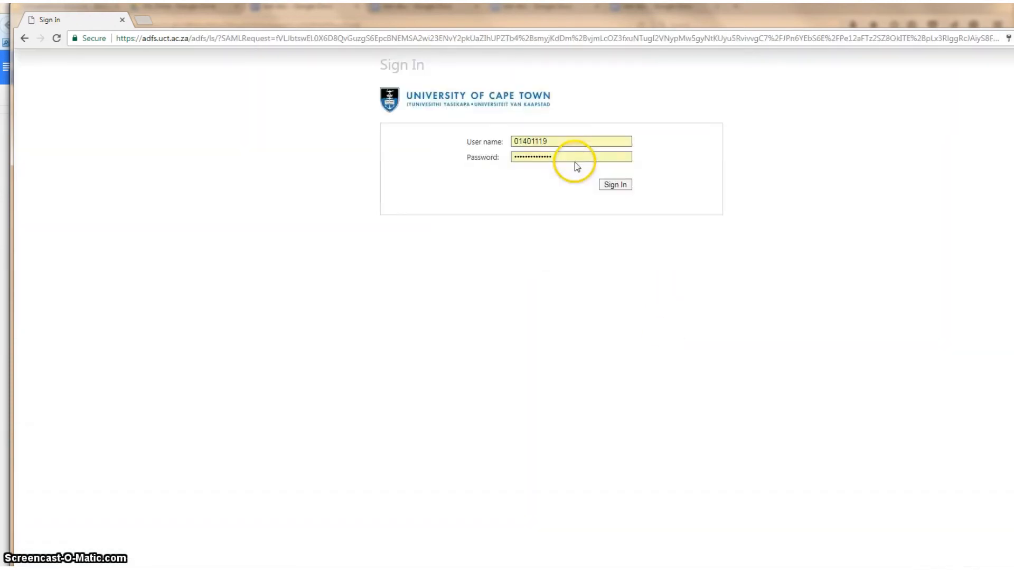
left_click(614, 186)
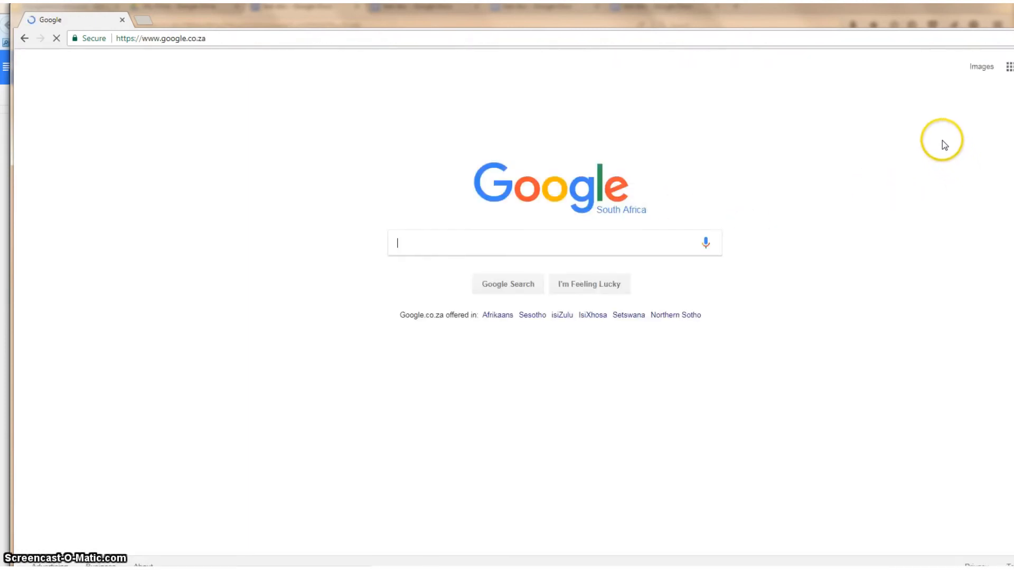
left_click(1009, 68)
left_click(980, 129)
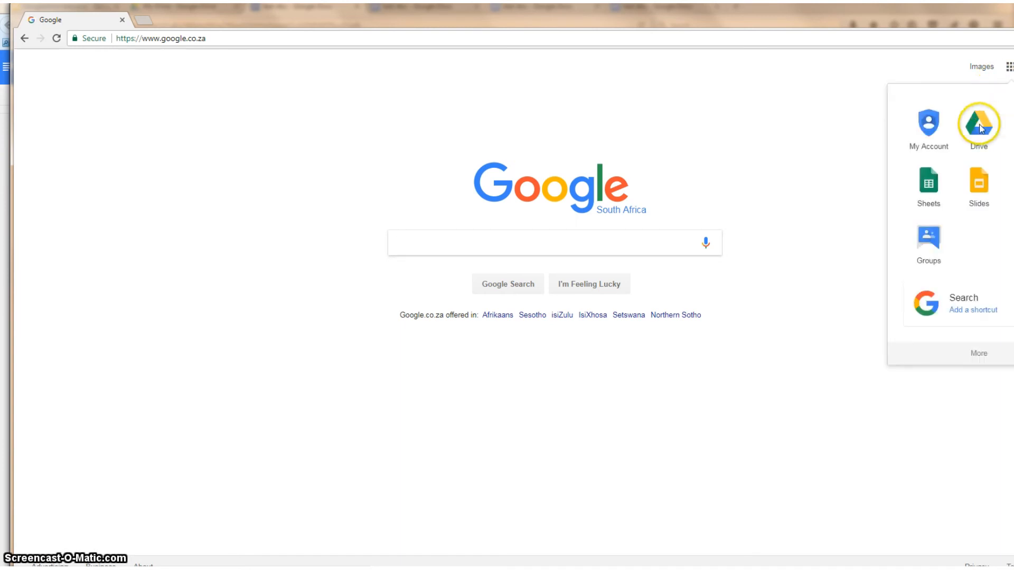